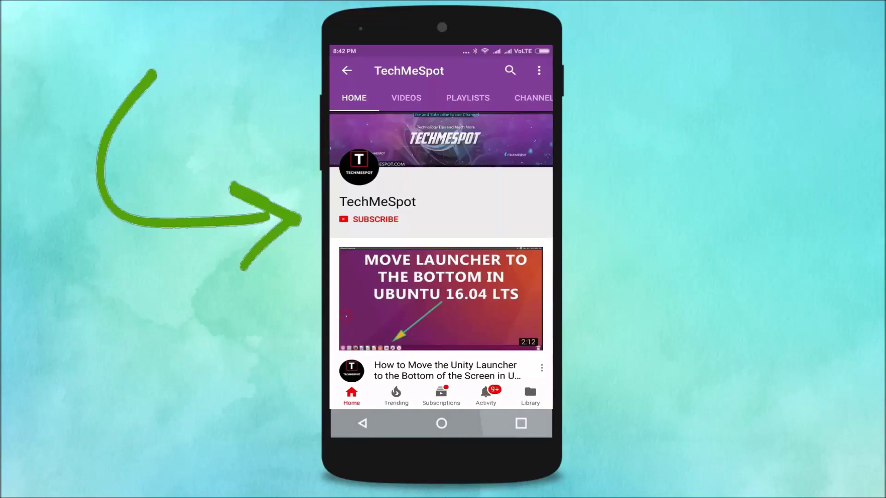
Bring up the Ubuntu guest's Power Off/Restart prompt from the top-bar menu, then switch to the Notepad reset notes.
click(382, 219)
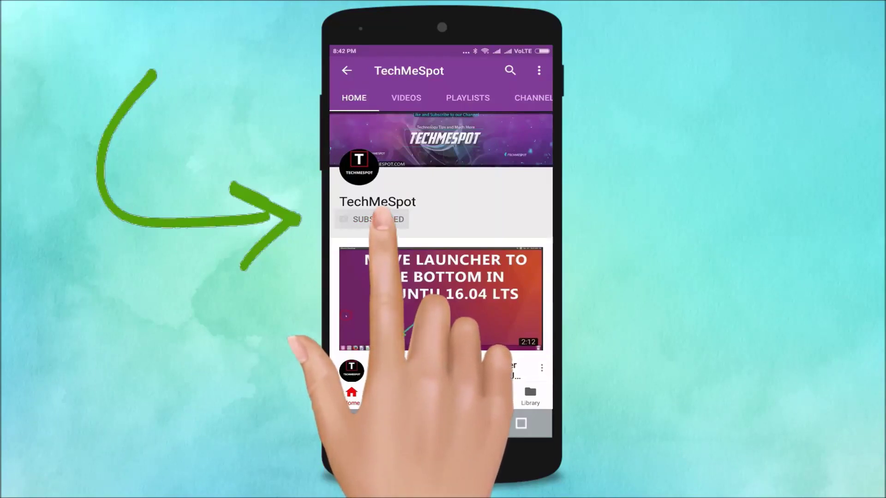
click(431, 221)
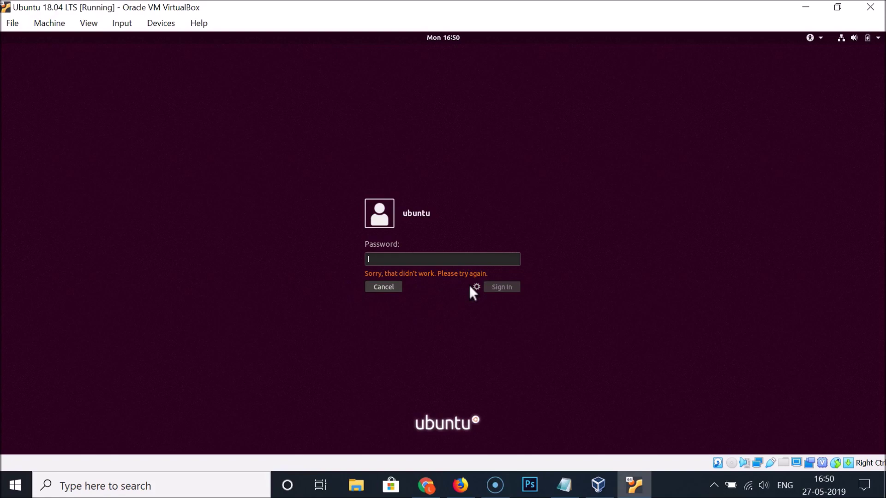
click(864, 37)
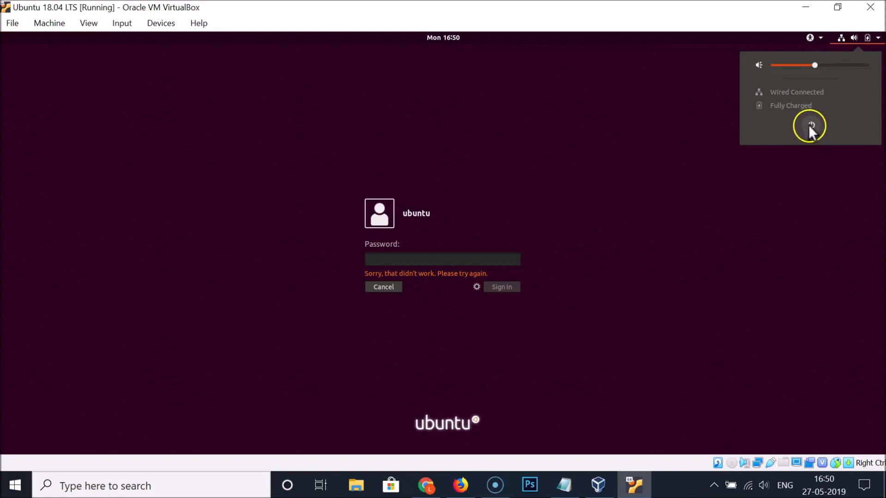
click(810, 124)
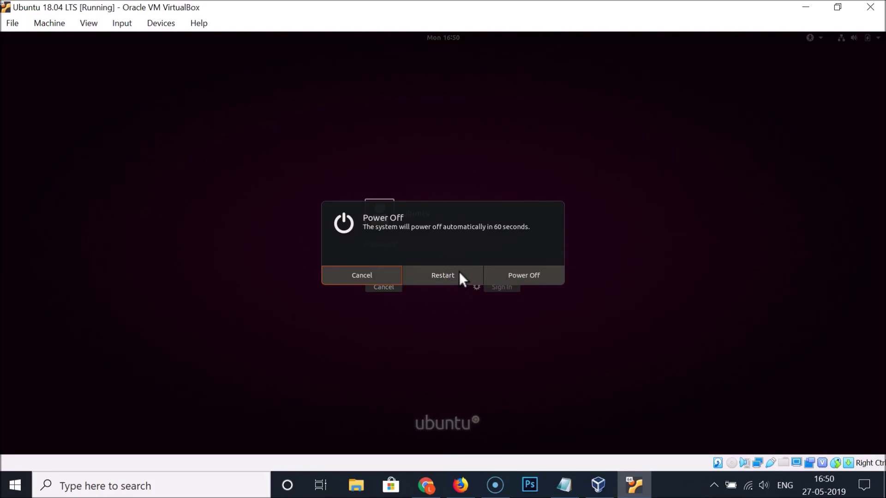
click(564, 485)
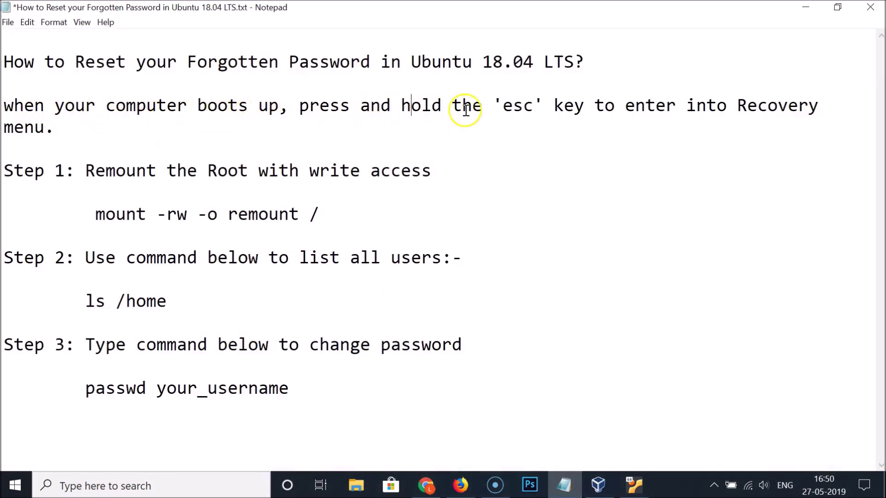
Highlight 'esc' in the reset notes, minimize Notepad, and choose Restart for the Ubuntu guest.
drag(504, 107, 535, 107)
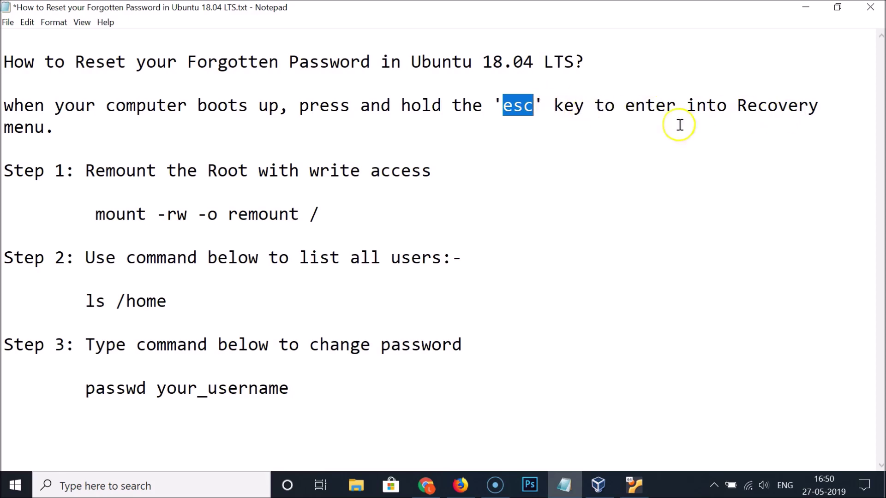
click(806, 7)
click(446, 275)
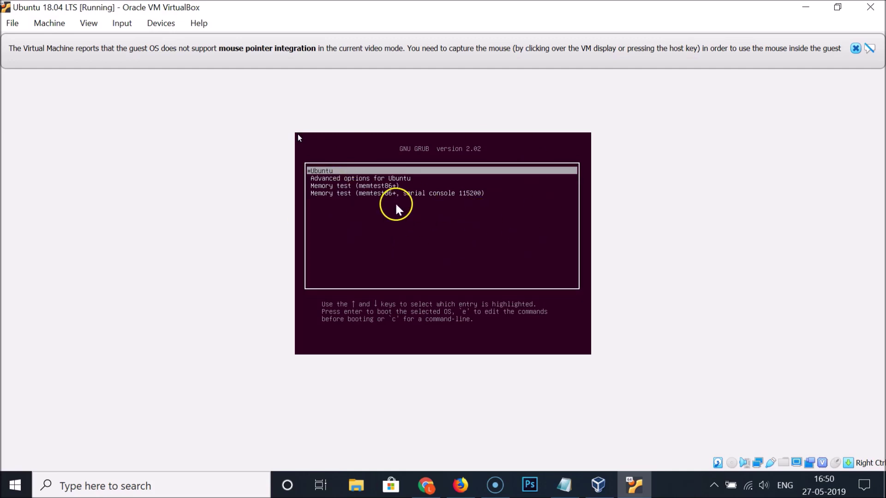
Dismiss the mouse-integration notice and boot Advanced options for Ubuntu > 4.18.0-20-generic (recovery mode).
click(856, 49)
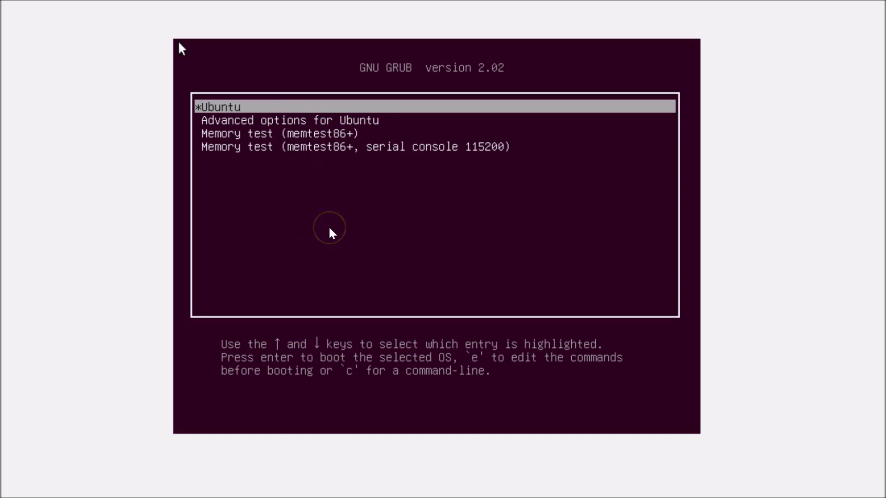
key(Down)
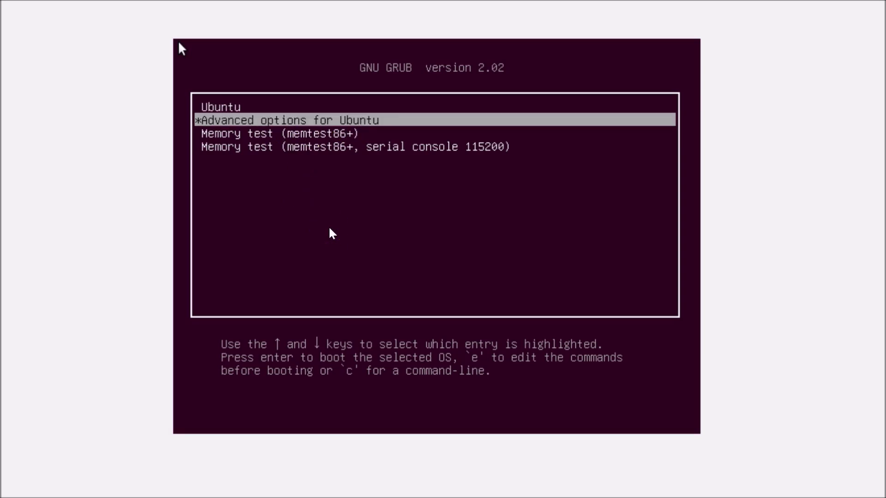
key(Return)
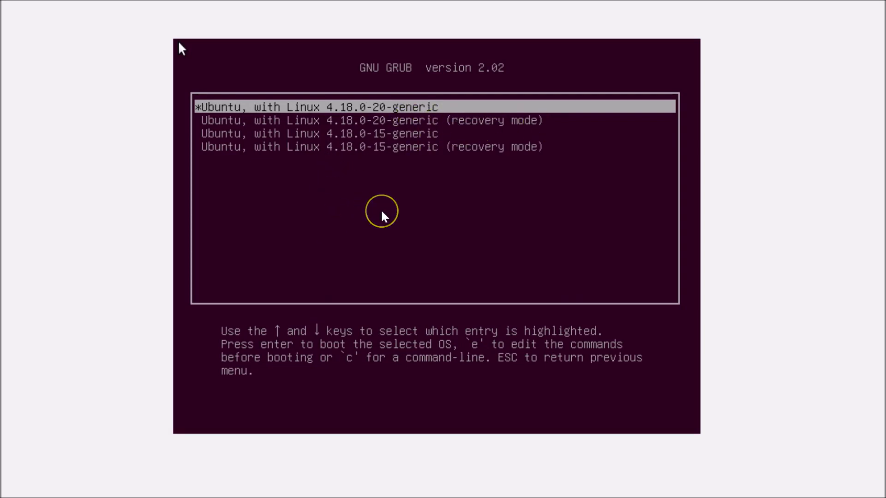
key(Down)
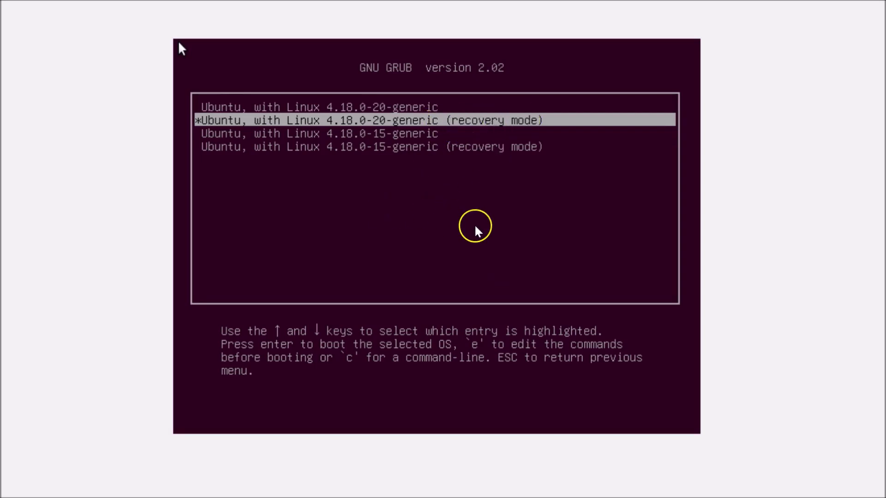
key(Return)
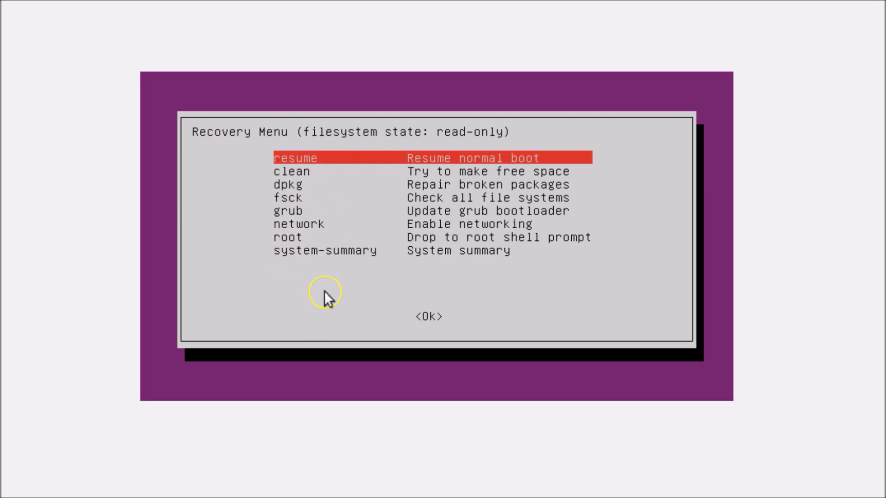
Choose 'root' in the Recovery Menu and accept the maintenance prompt to reach root@ubuntupc:~#.
key(Down)
key(Down)
key(Down)
key(Down)
key(Down)
key(Down)
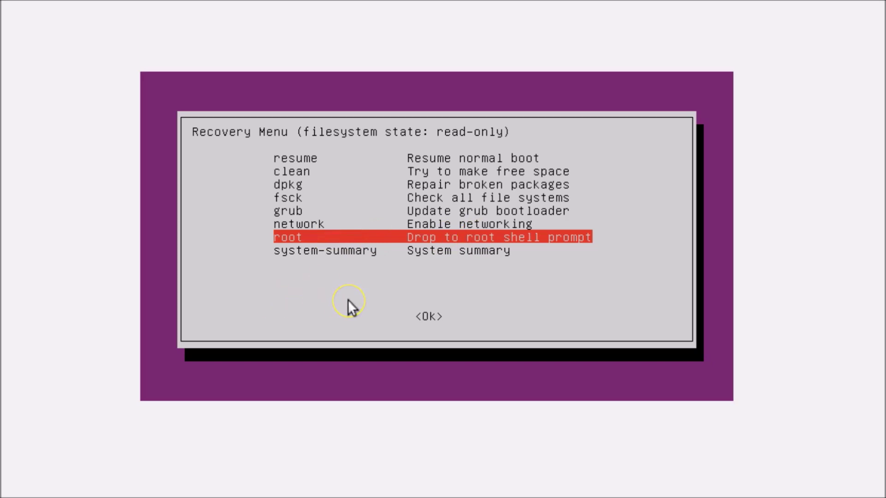
key(Return)
click(318, 365)
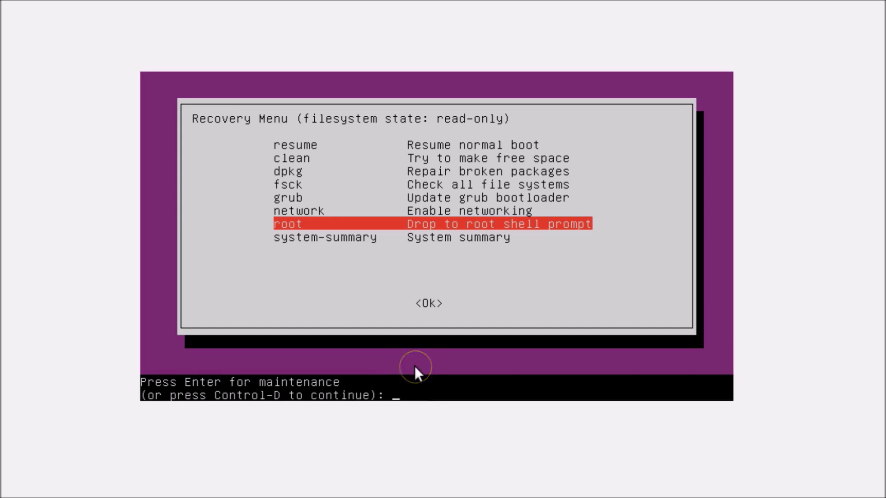
key(Return)
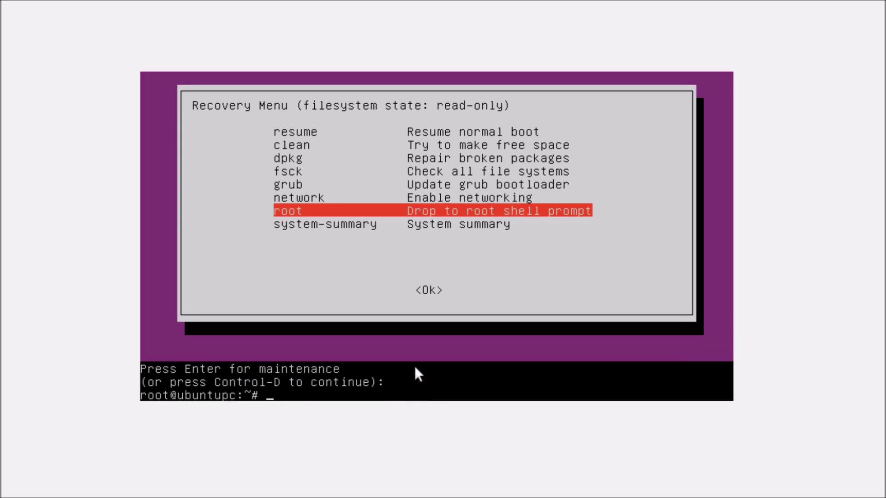
click(385, 374)
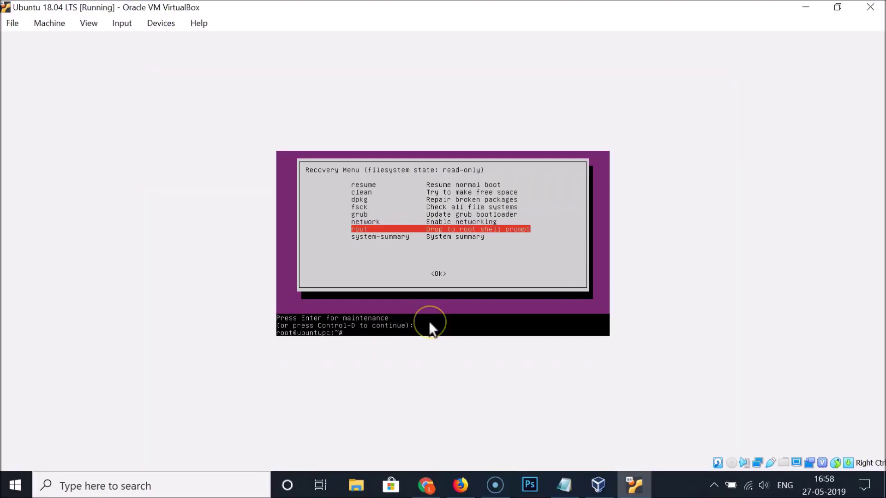
Review Step 1's 'mount -rw -o remount /' command in the Notepad reset notes.
click(563, 484)
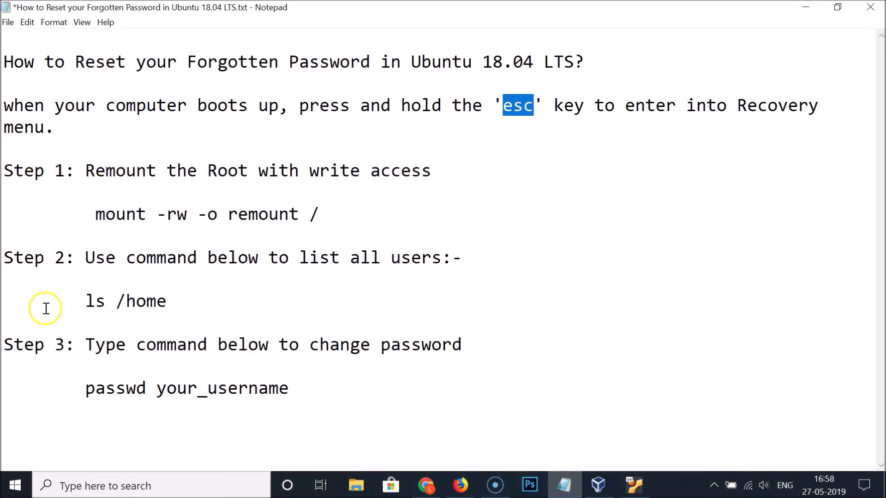
click(125, 172)
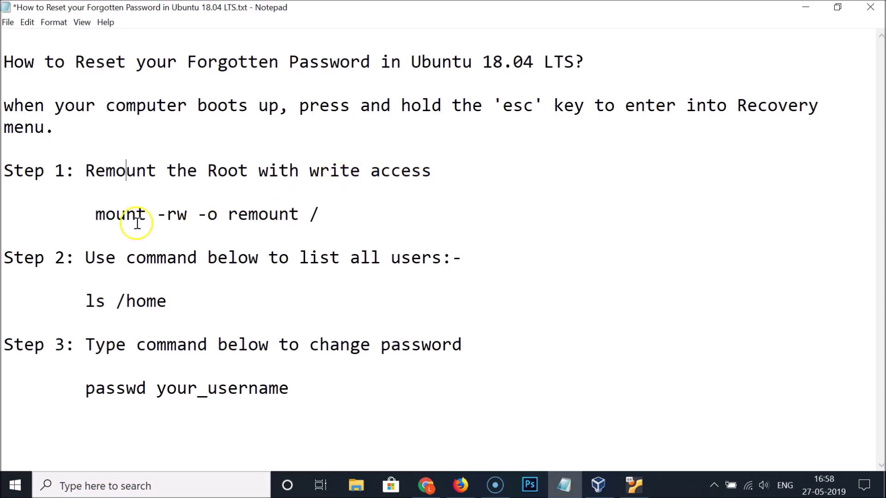
drag(95, 217, 313, 216)
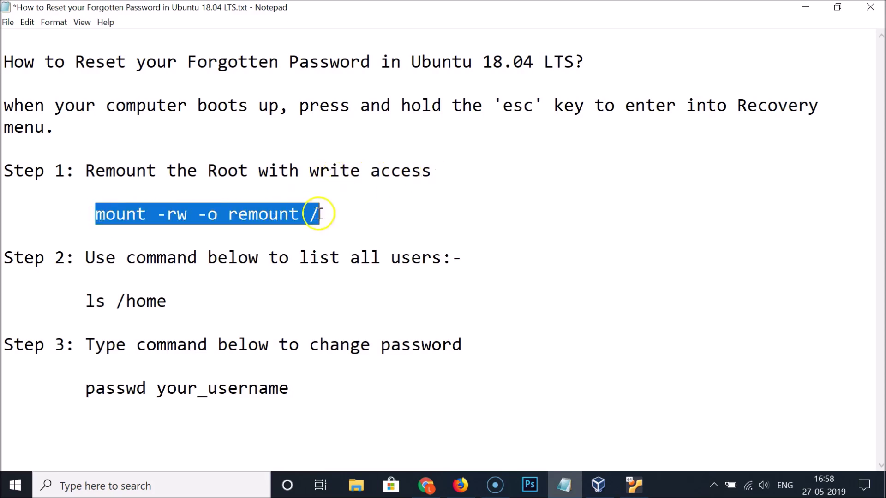
click(247, 215)
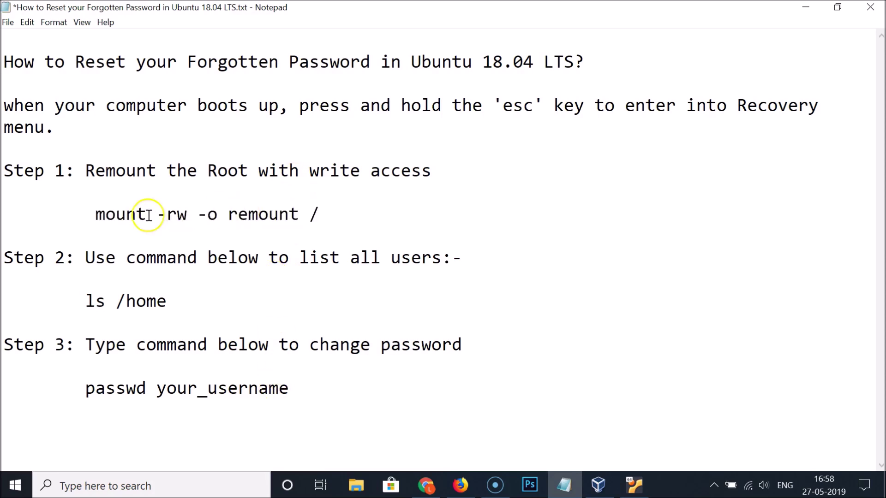
Return to the VM's recovery root prompt and type 'mount -rw -o'.
click(608, 488)
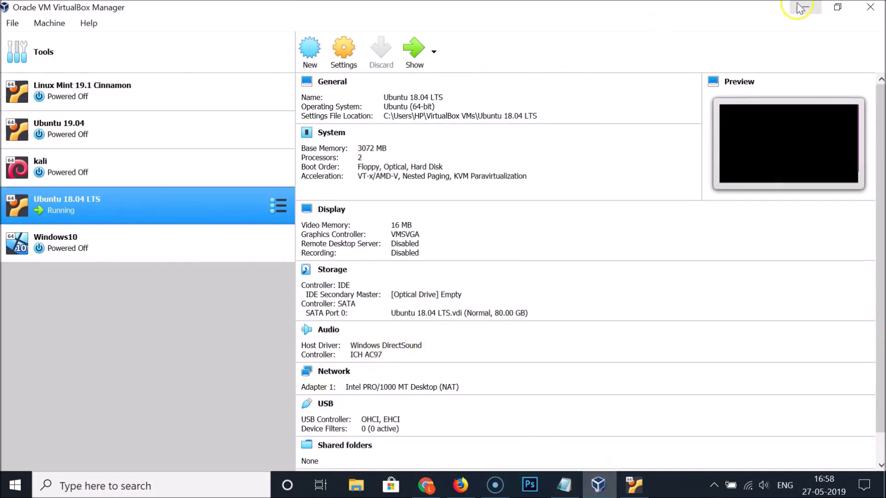
click(801, 8)
click(643, 485)
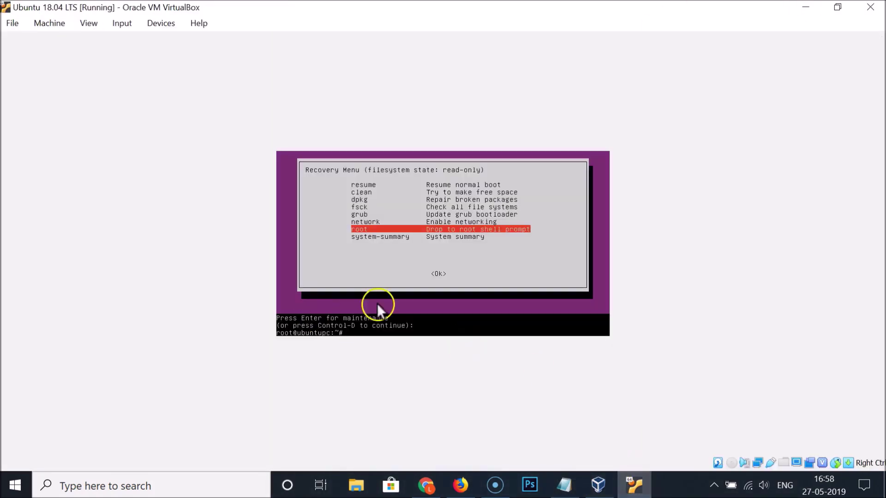
click(564, 483)
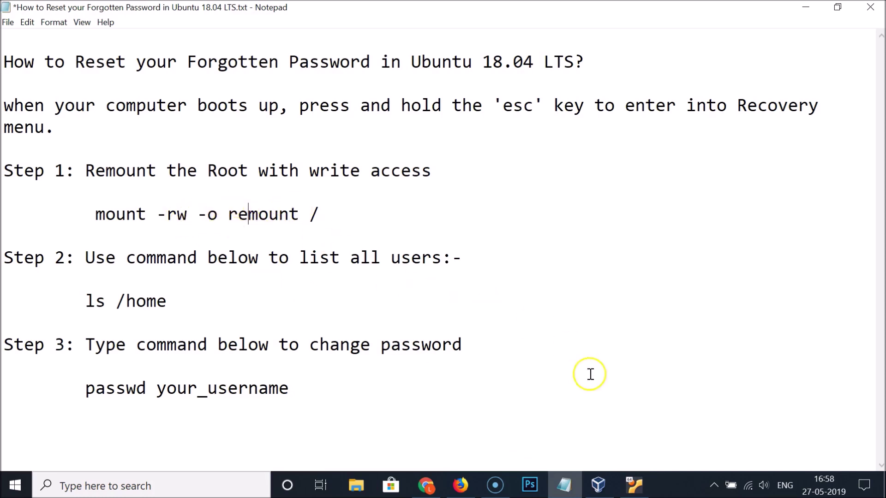
mouse_move(635, 483)
click(558, 423)
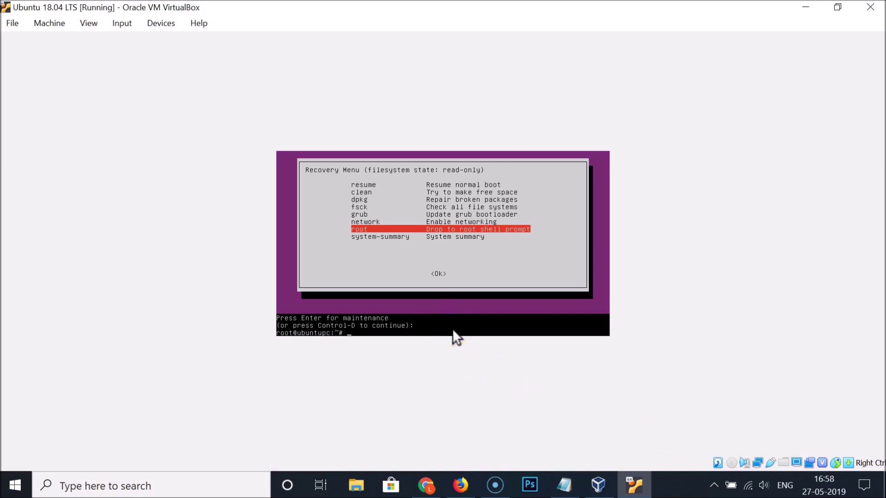
text(mount -rw -o)
click(565, 485)
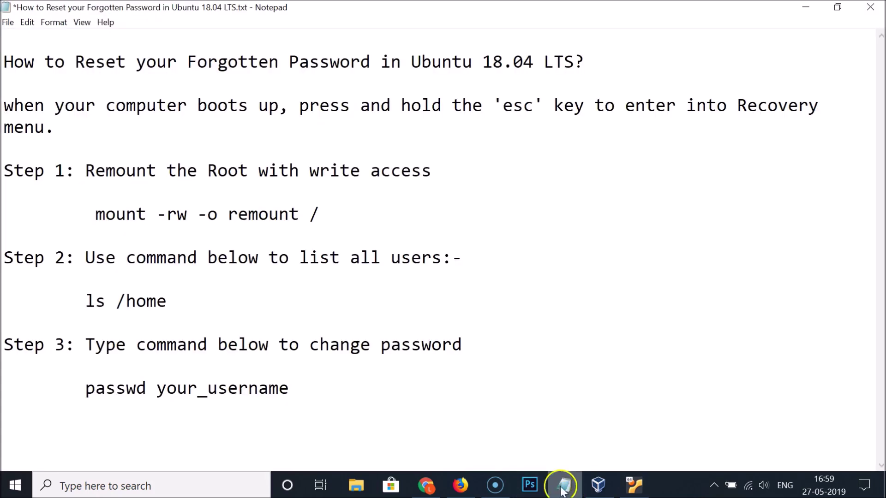
click(806, 7)
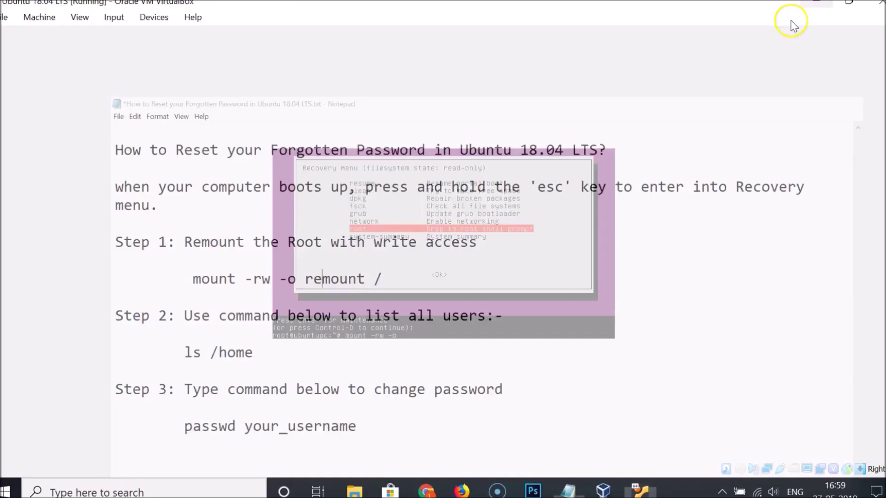
Complete the command as 'mount -rw -o remount /' and run it.
text(r)
text(emount )
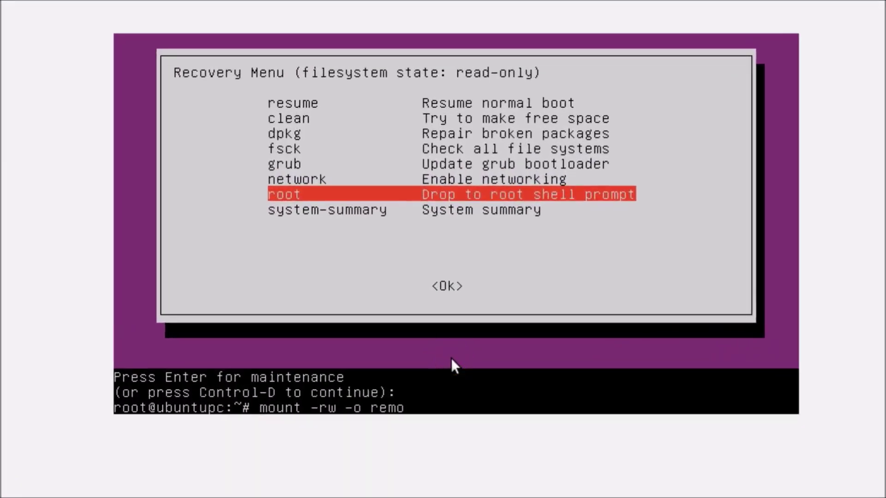
text(/)
key(Return)
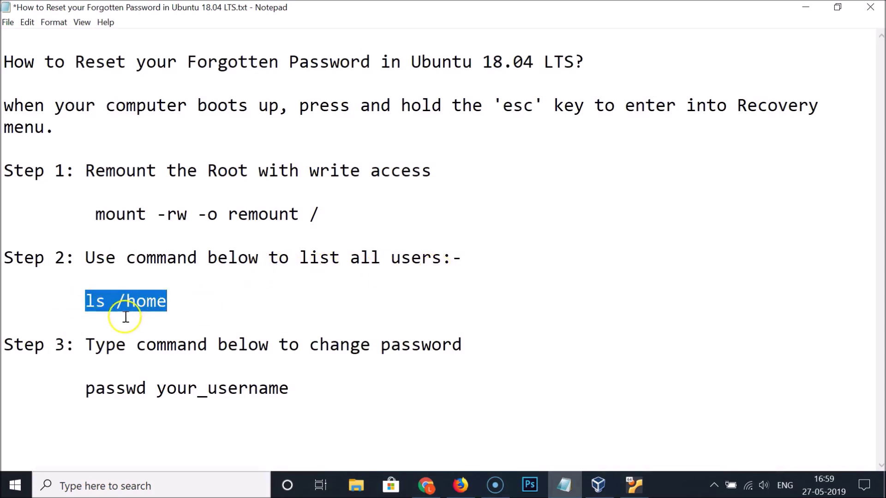
Run 'ls /home' in the VM root console to reveal the user folder, then bring the notes back.
click(123, 304)
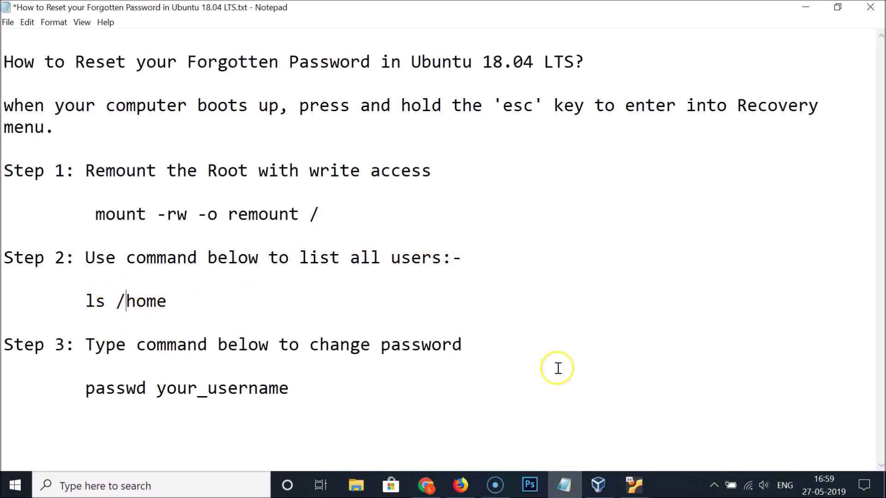
click(634, 484)
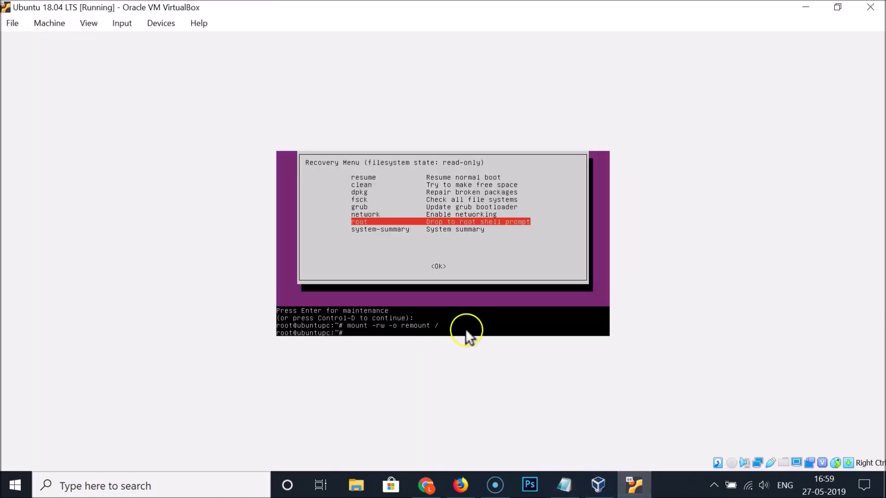
text(ls /home)
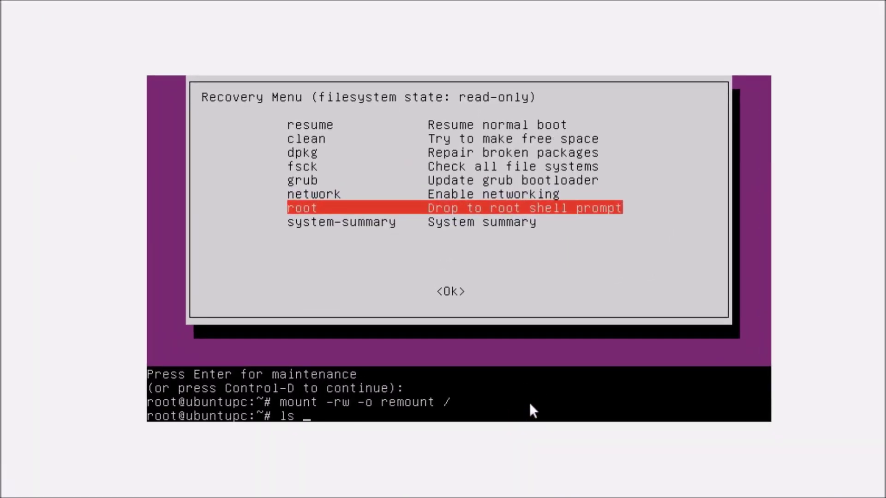
key(Return)
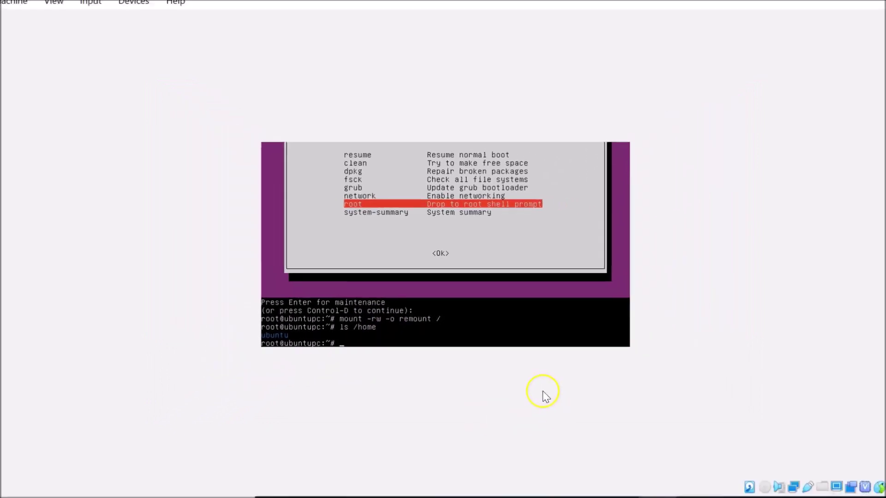
click(565, 484)
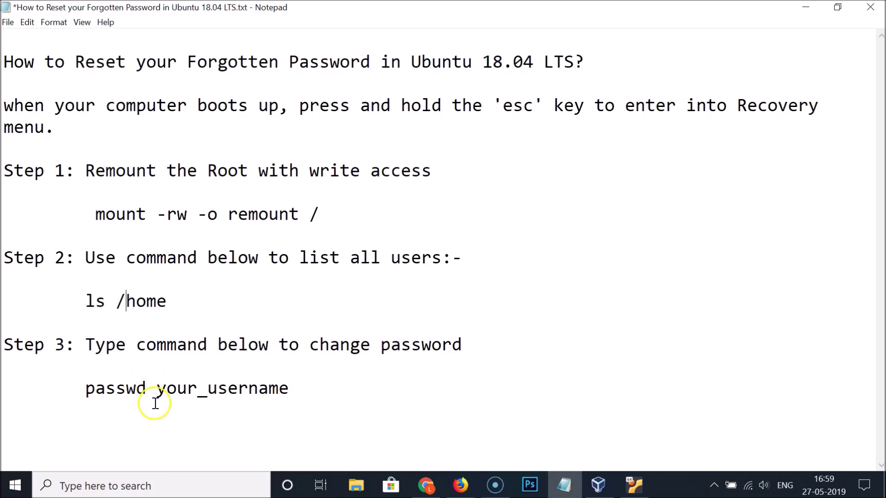
Add a new 'passwd ubuntu' line below Step 3's passwd command in the notes.
drag(155, 388, 293, 390)
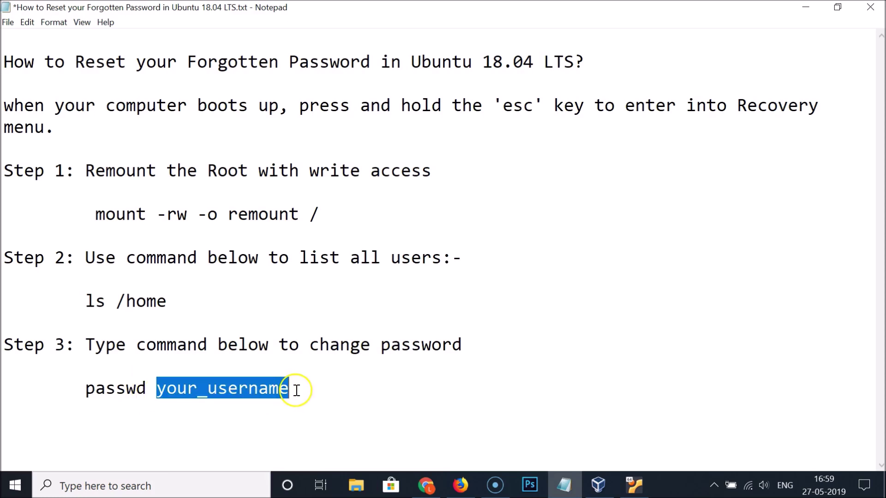
click(635, 485)
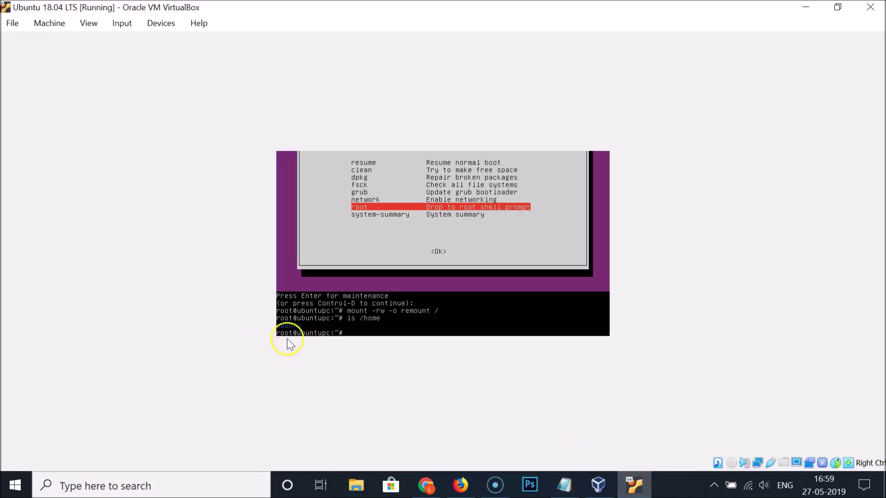
click(806, 7)
click(352, 385)
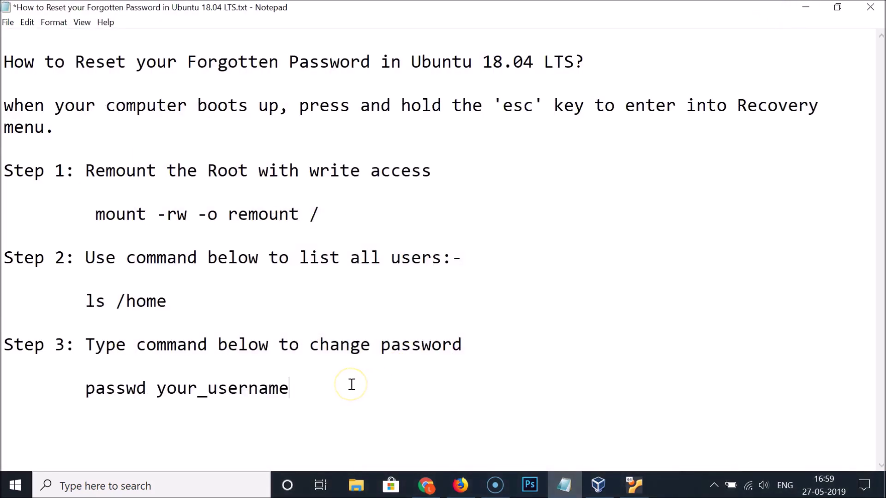
key(Return)
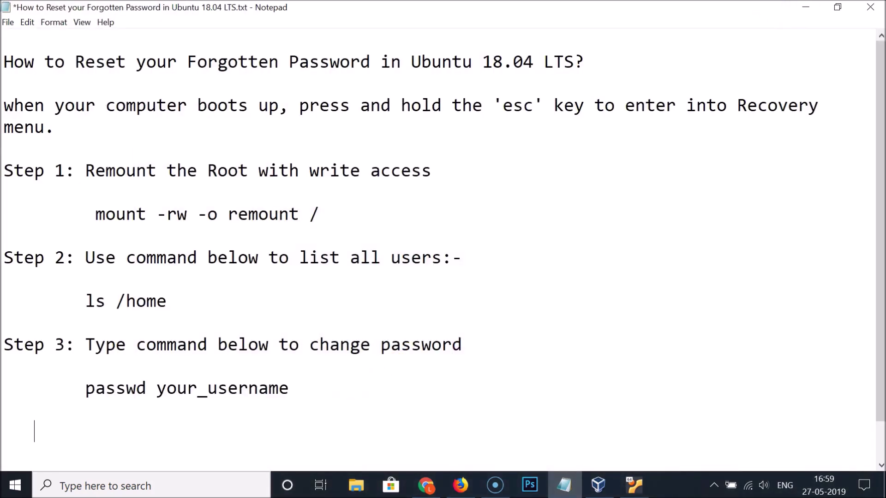
text(passwd )
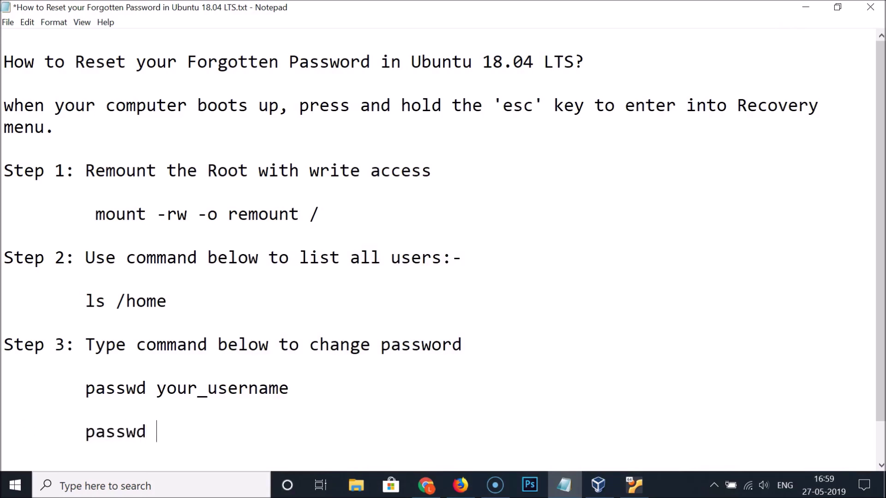
text(ubuntu)
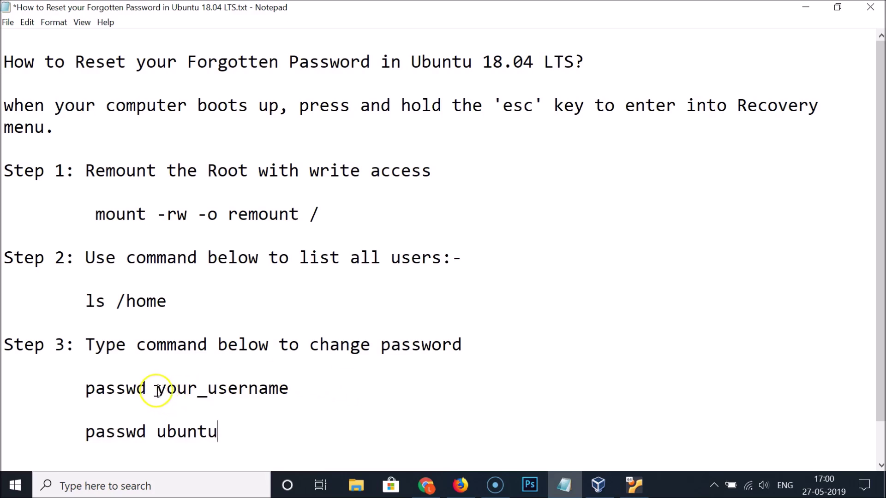
Compare the your_username placeholder with the new user name, then return to the VM console.
drag(158, 391, 298, 389)
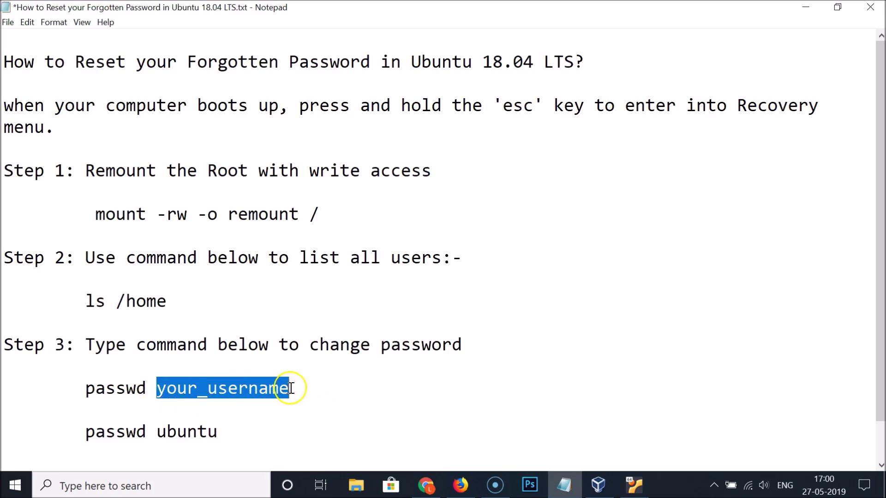
click(305, 388)
drag(158, 433, 218, 433)
click(227, 432)
click(637, 490)
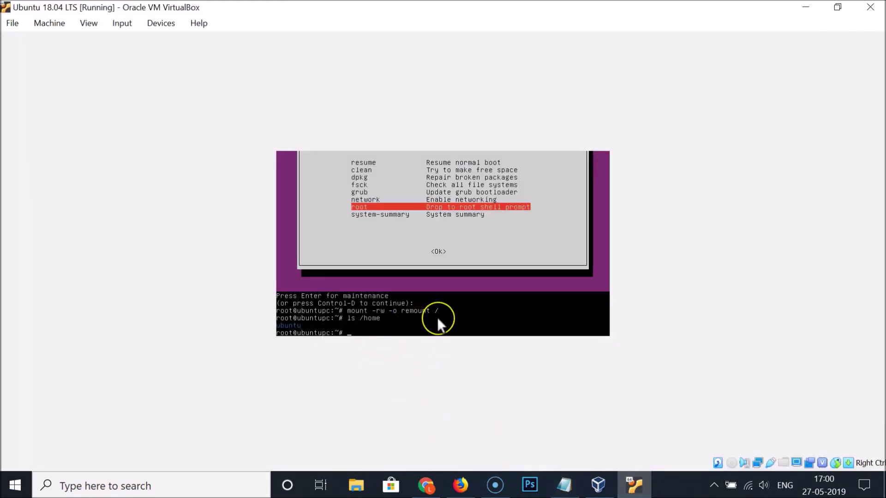
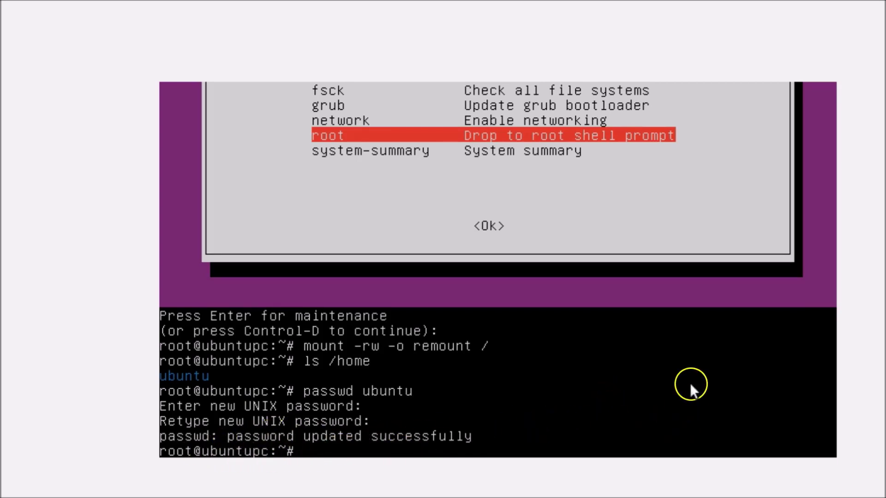
Run exit at the root prompt to return to the Ubuntu Recovery Menu.
text(exit)
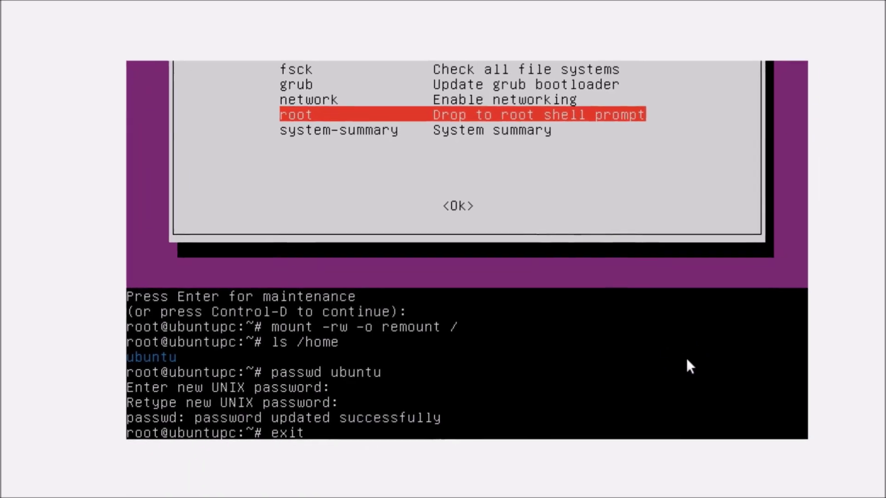
key(Return)
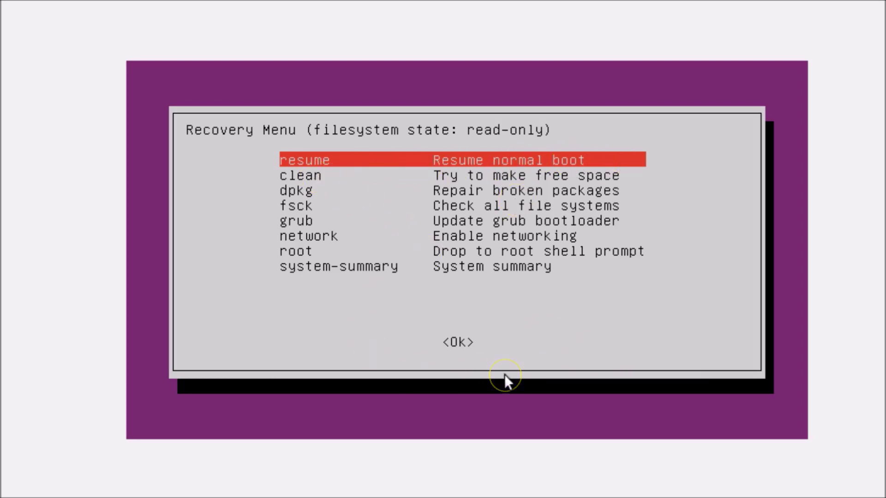
Select resume in the Recovery Menu and confirm the notice so Ubuntu boots to the login screen.
key(Return)
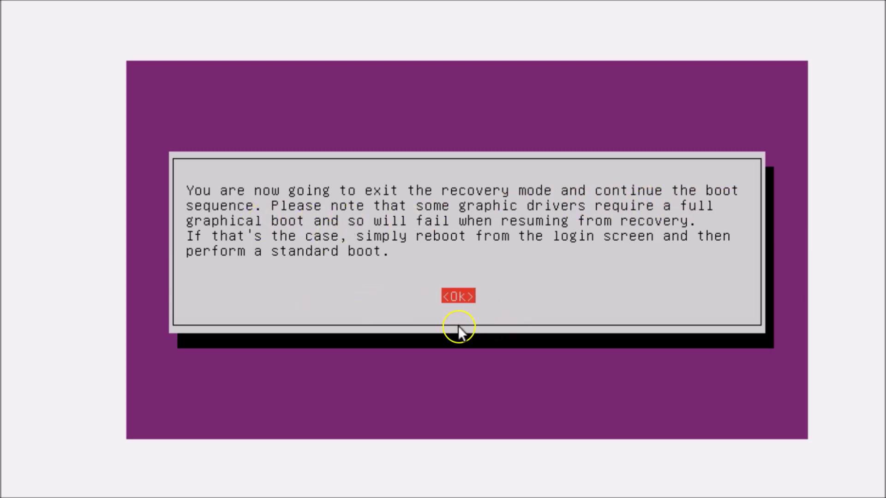
key(Return)
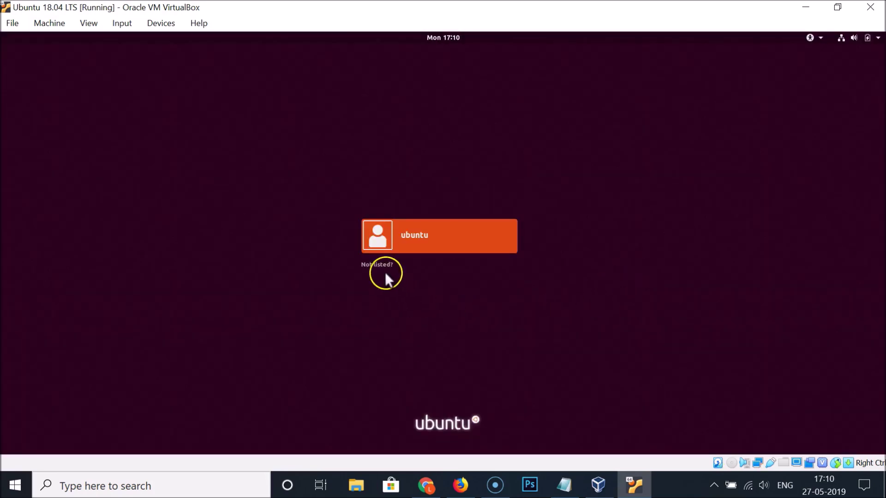
Sign in to the ubuntu account with the new password, then bring up the Notepad reset notes.
click(444, 237)
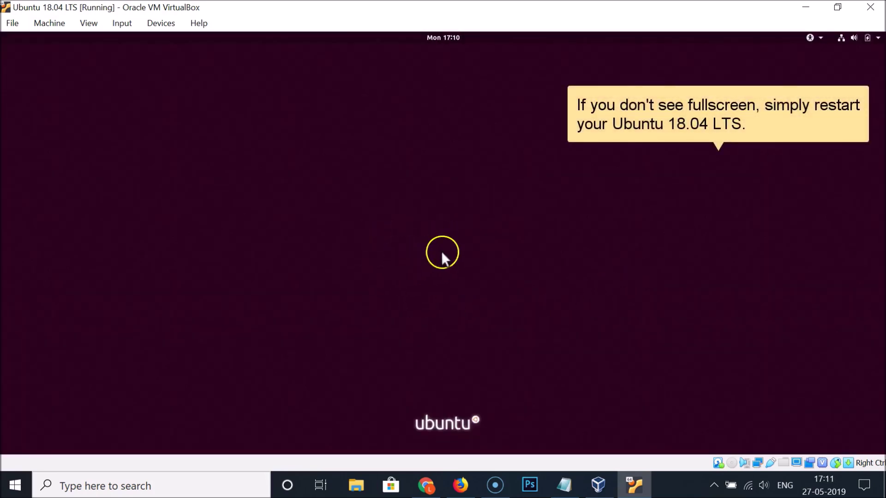
text(12345678)
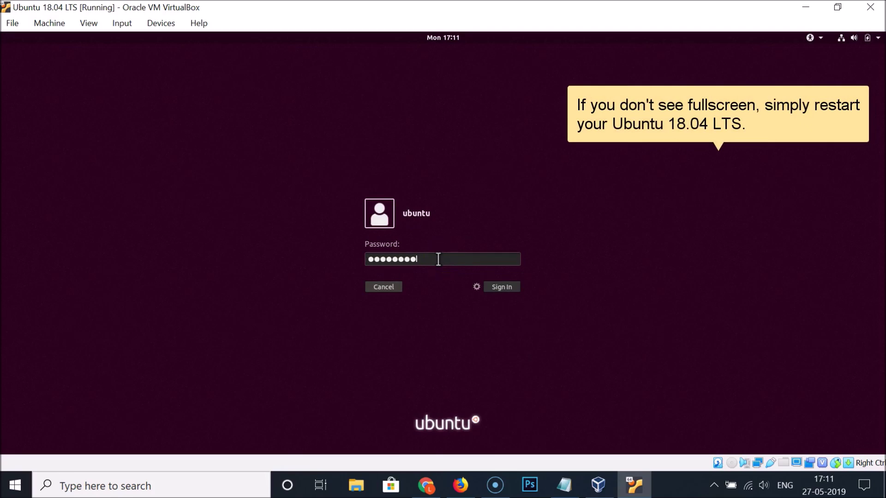
click(506, 288)
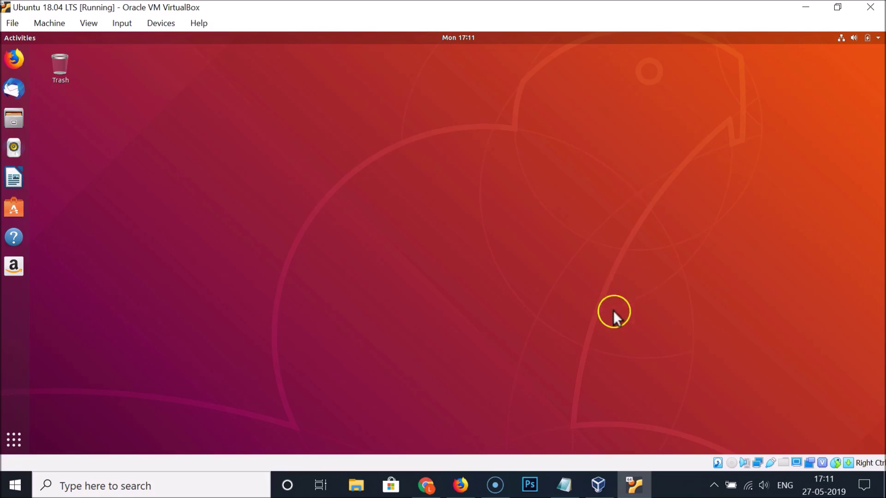
click(569, 472)
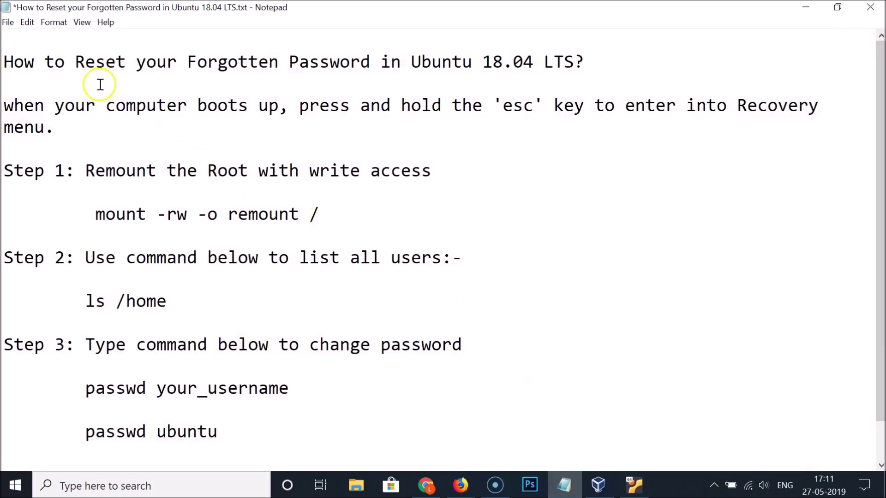